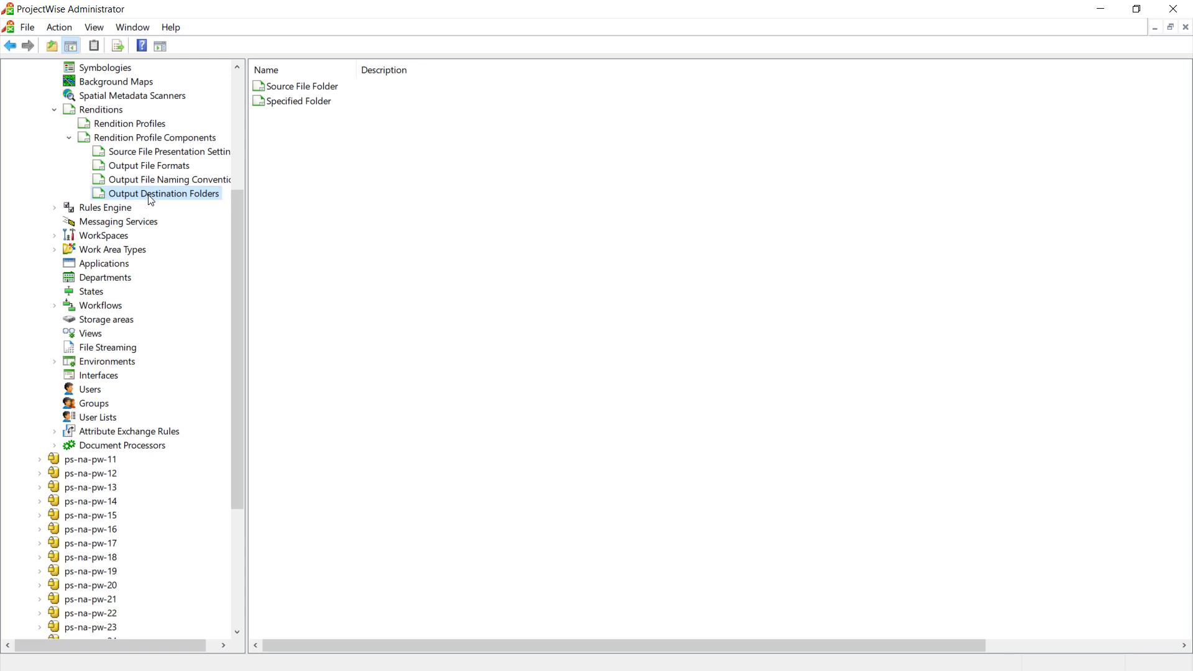
# Create a new output destination that places renditions in a relative folder from source file, with PDF as the relative path
pyautogui.moveTo(207, 240)
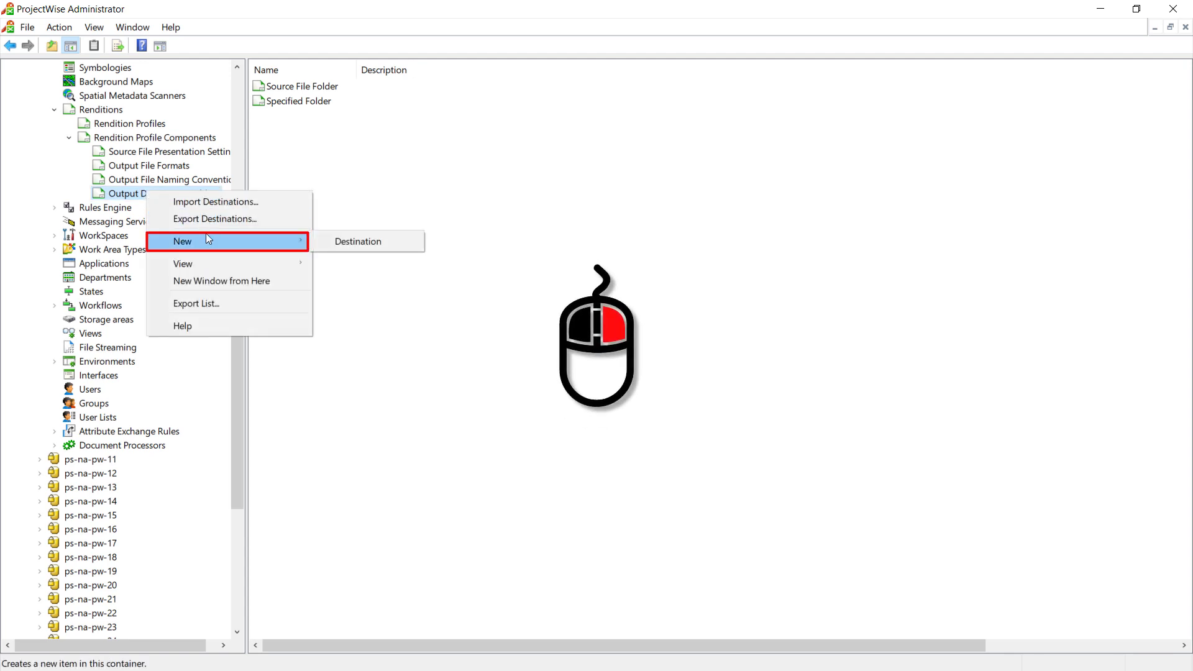
pyautogui.click(365, 241)
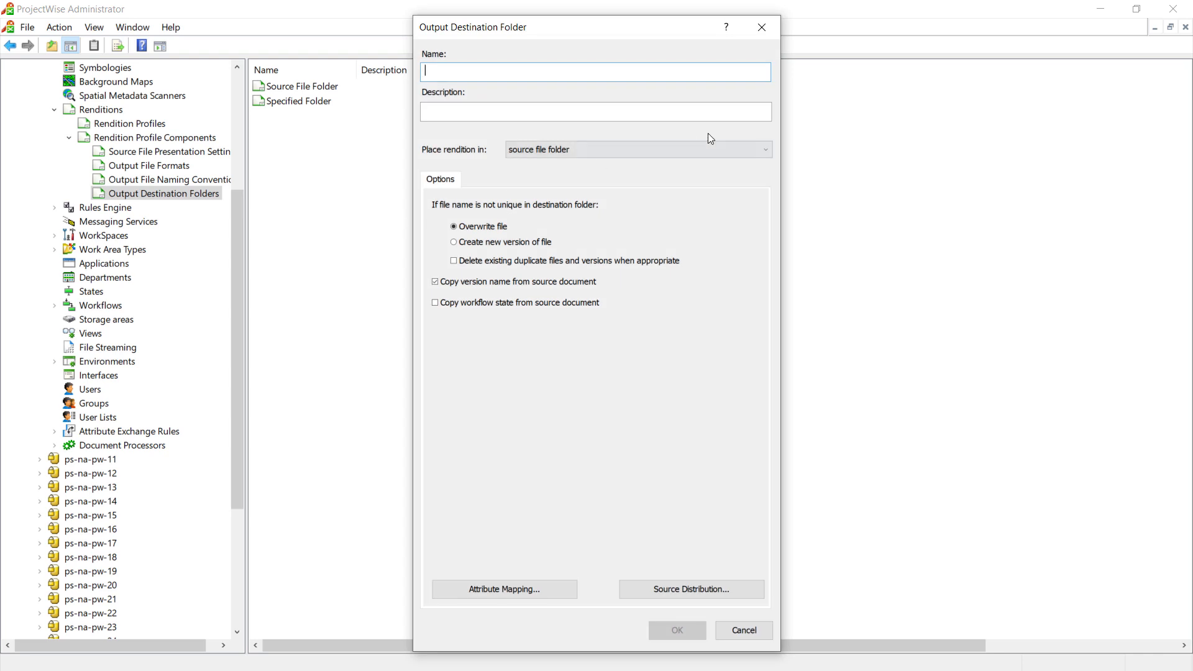
pyautogui.click(766, 155)
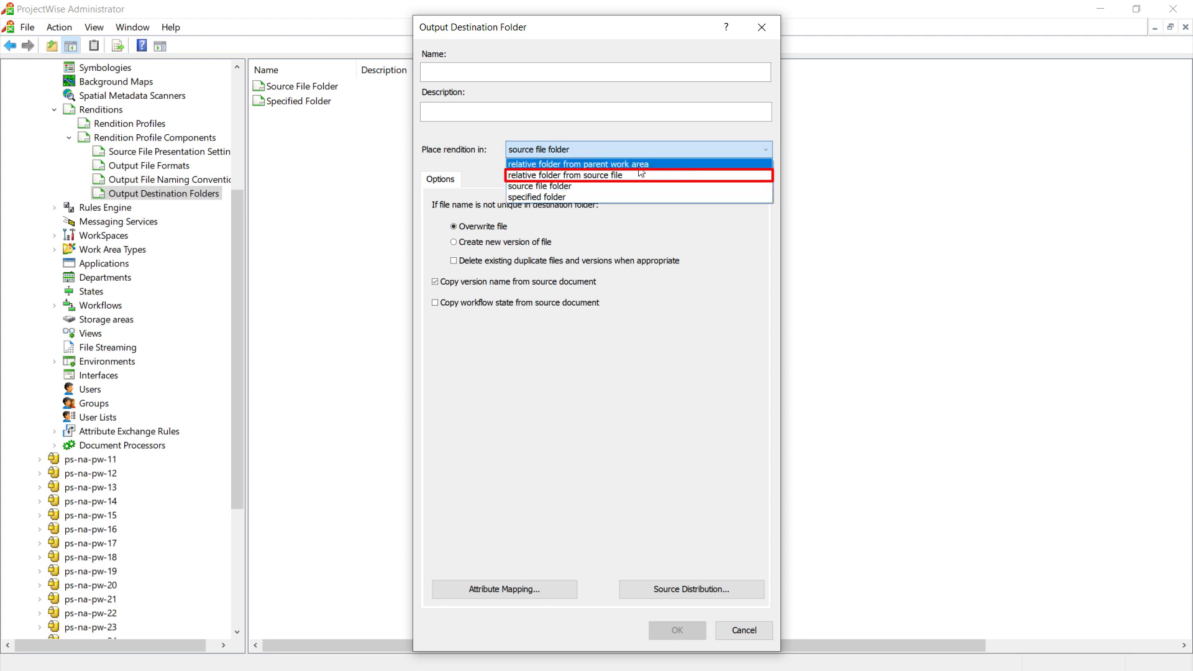
pyautogui.click(593, 177)
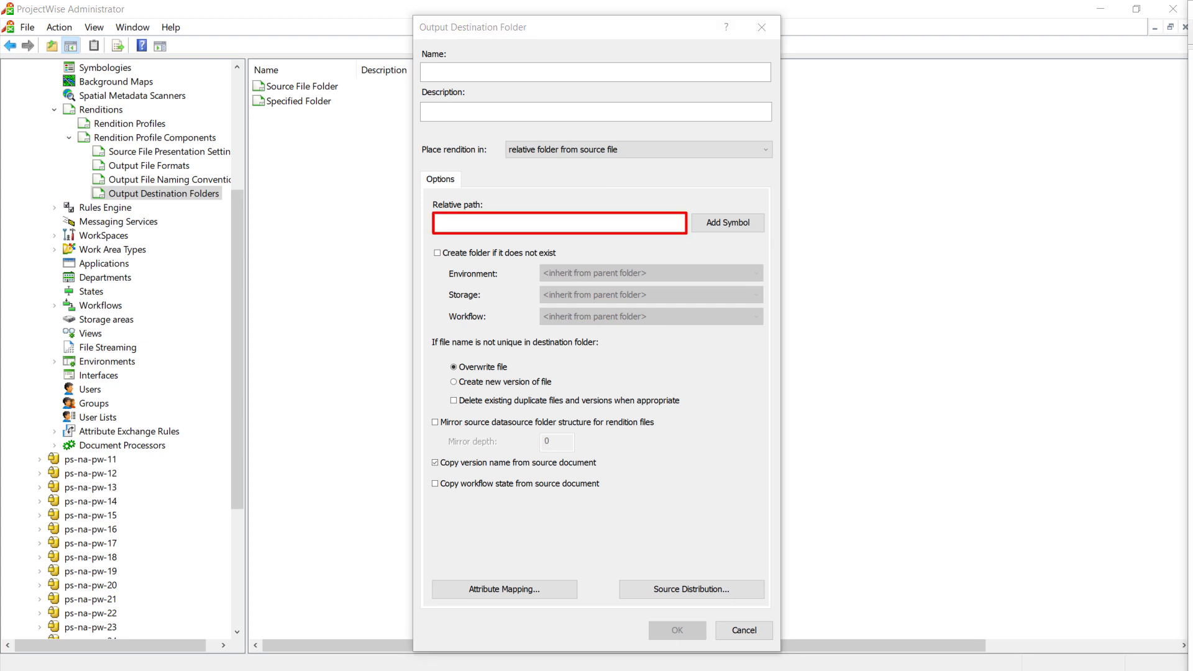
pyautogui.click(507, 224)
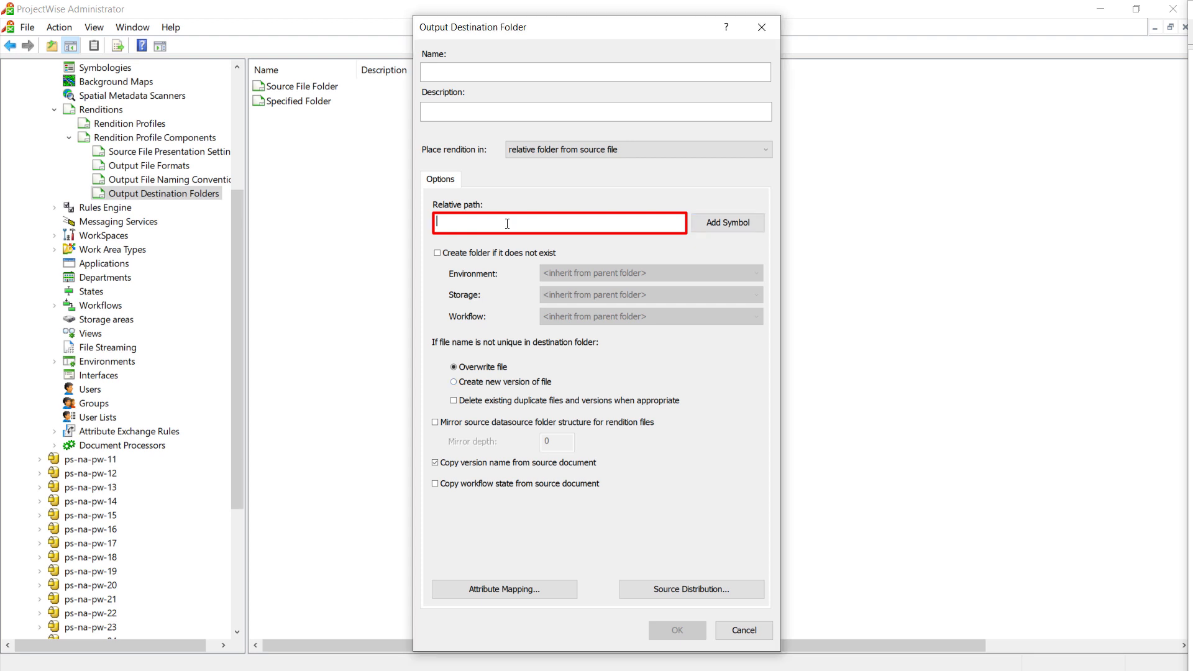
pyautogui.write('PDF')
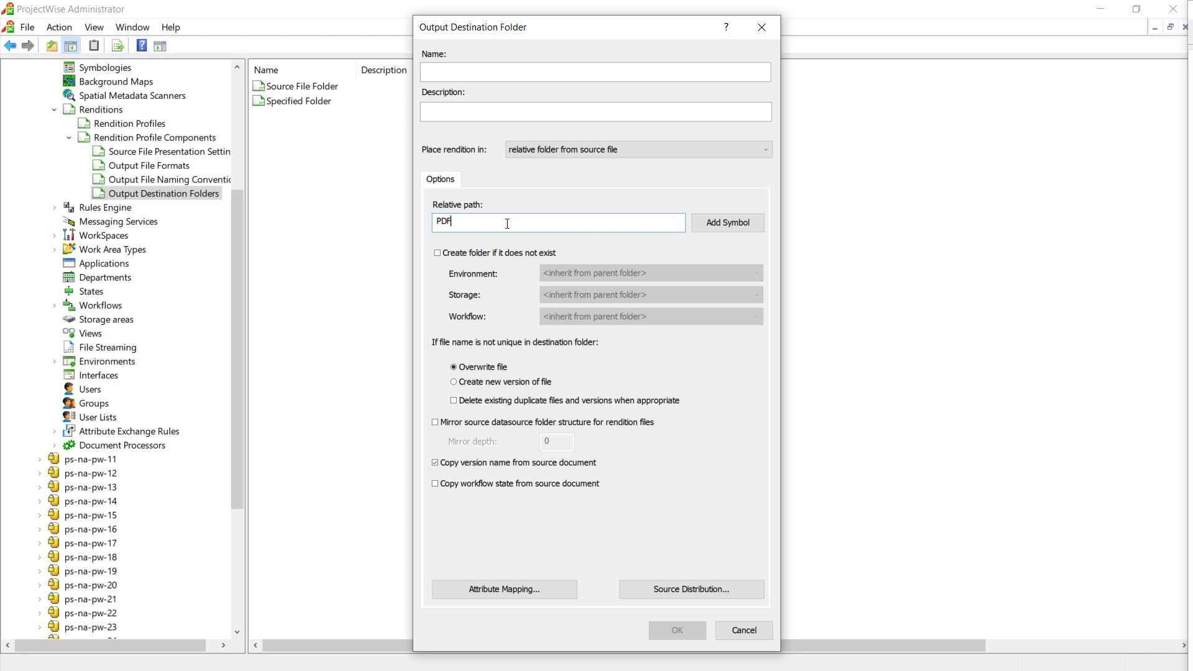
# Append a backslash and the design_status symbol from the My Company Rendition Attributes environment to the relative path
pyautogui.write('\\')
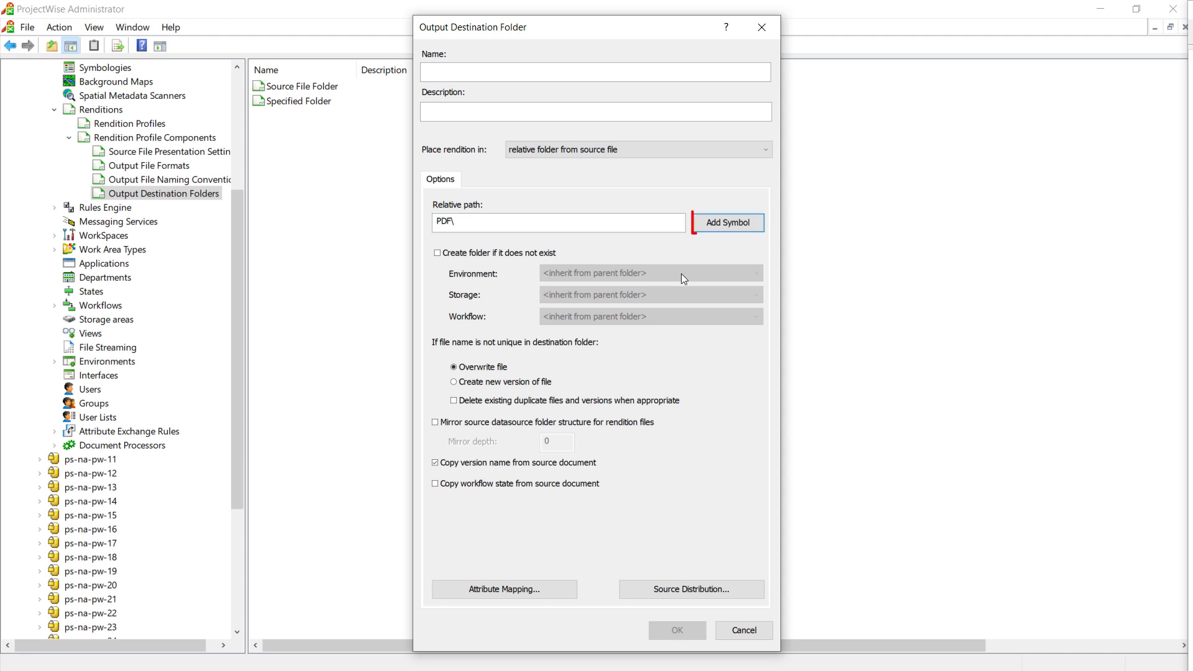
pyautogui.click(724, 227)
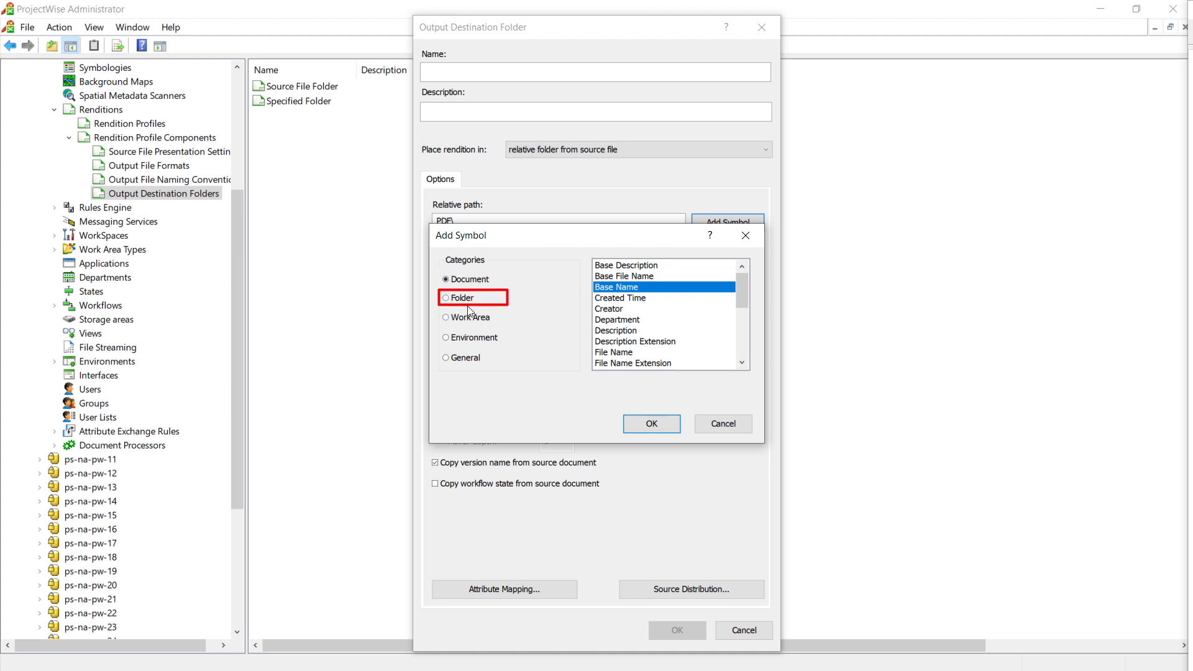
pyautogui.click(469, 339)
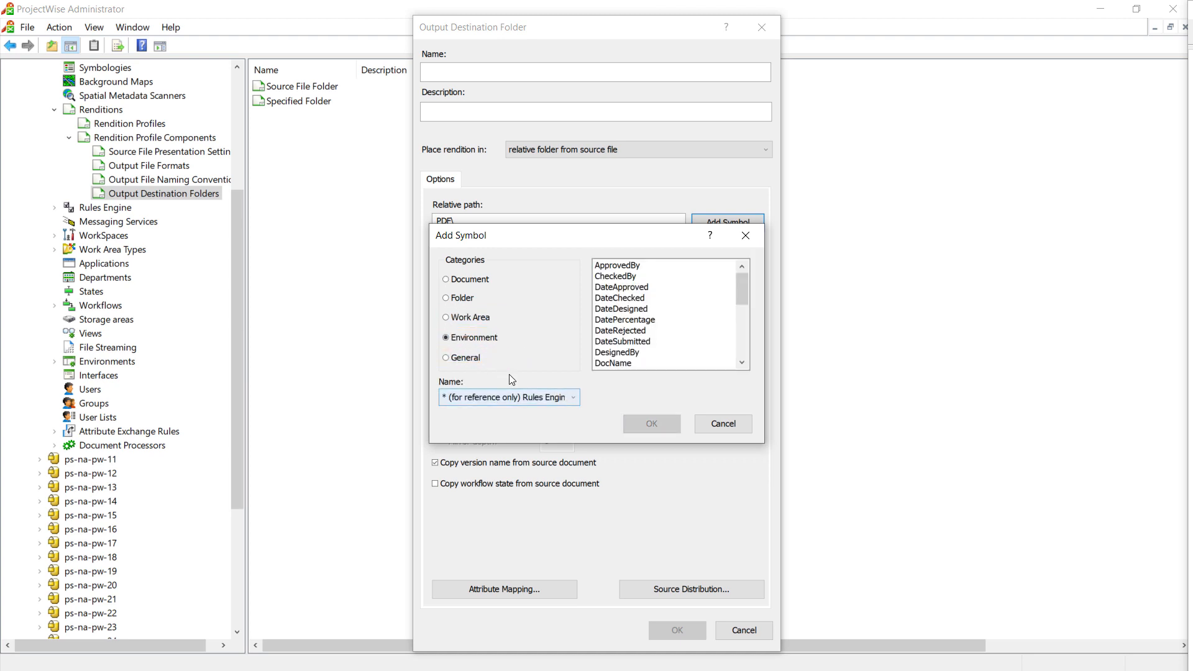
pyautogui.click(574, 399)
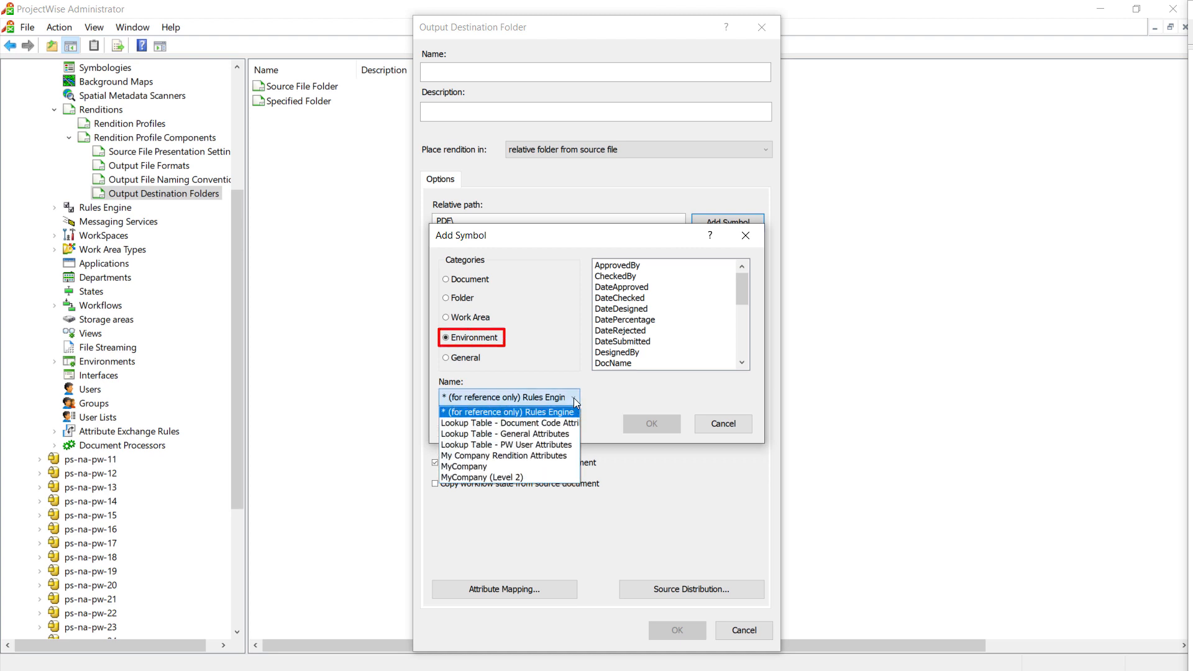
pyautogui.click(547, 455)
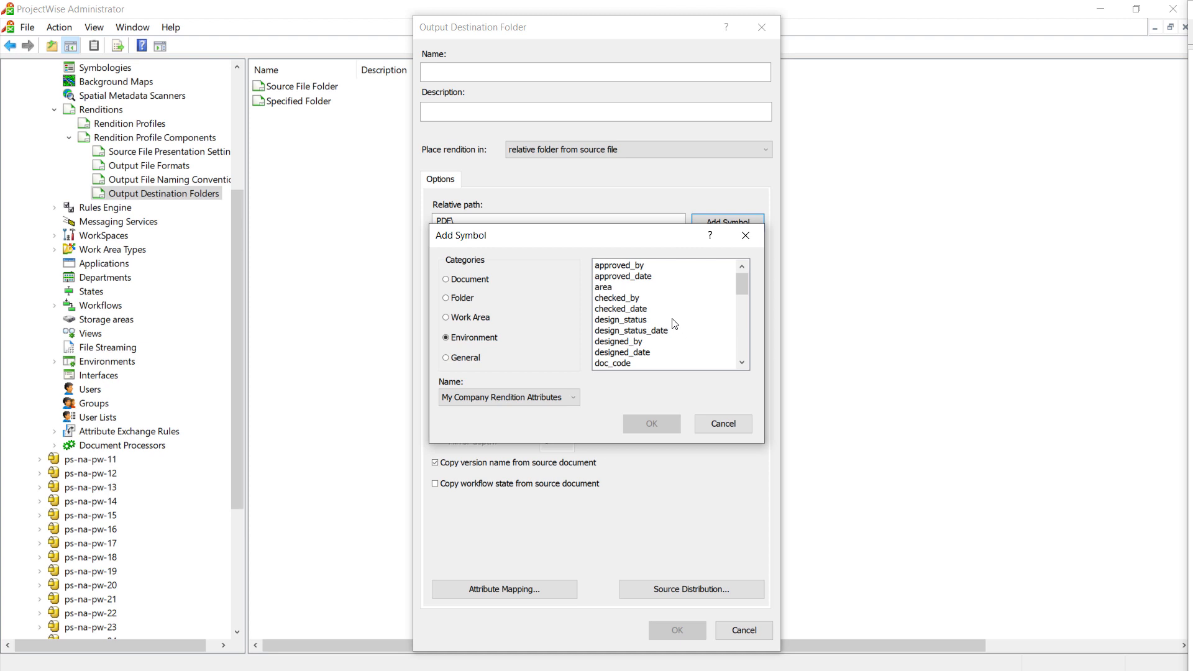
pyautogui.click(636, 320)
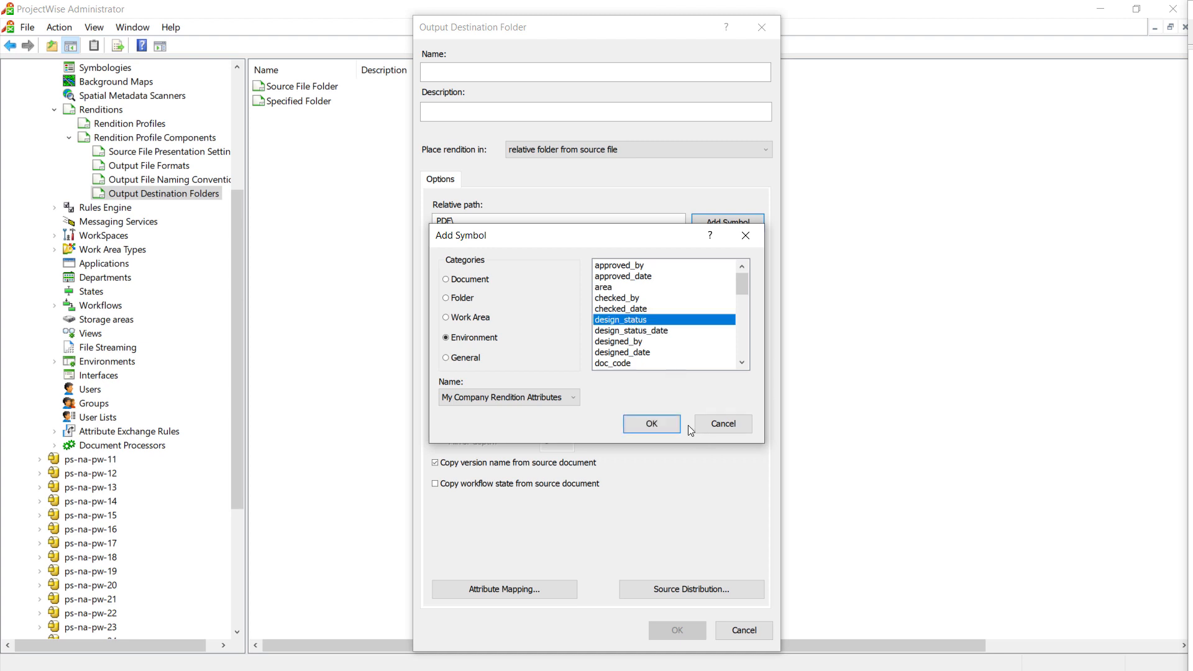
pyautogui.click(651, 422)
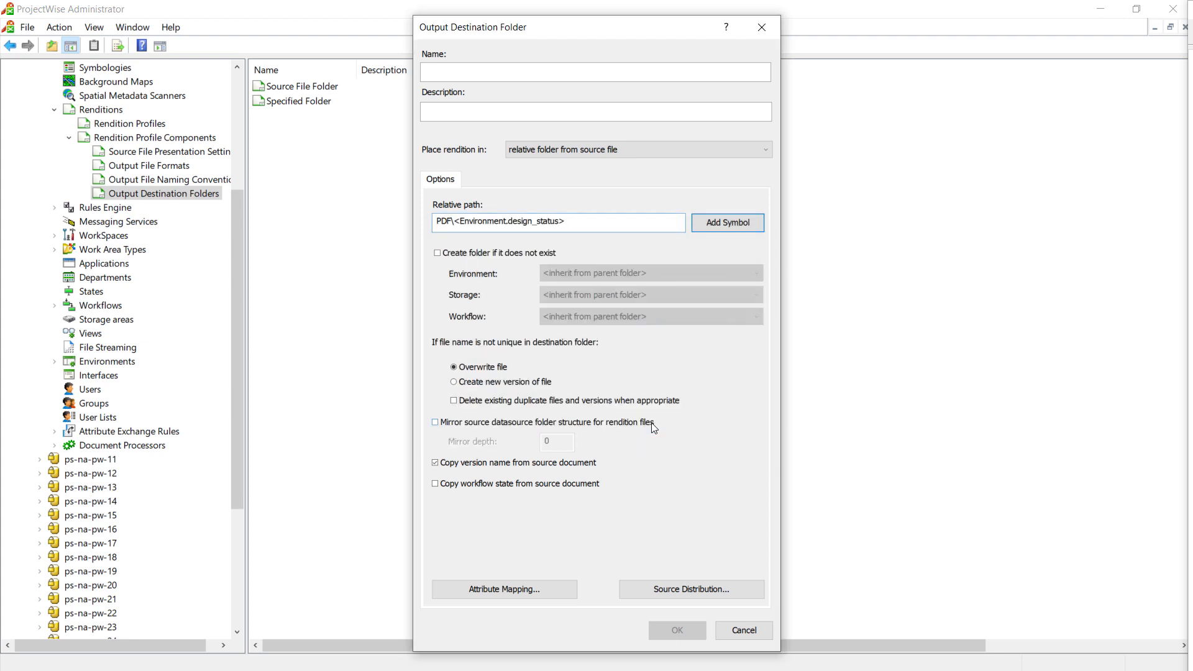
# Trim the relative path back to PDF and enable creating the folder if it does not exist
pyautogui.press('BackSpace')
pyautogui.press('BackSpace')
pyautogui.press('BackSpace')
pyautogui.press('BackSpace')
pyautogui.press('BackSpace')
pyautogui.press('BackSpace')
pyautogui.press('BackSpace')
pyautogui.press('BackSpace')
pyautogui.press('BackSpace')
pyautogui.press('BackSpace')
pyautogui.press('BackSpace')
pyautogui.press('BackSpace')
pyautogui.press('BackSpace')
pyautogui.press('BackSpace')
pyautogui.press('BackSpace')
pyautogui.press('BackSpace')
pyautogui.press('BackSpace')
pyautogui.press('BackSpace')
pyautogui.press('BackSpace')
pyautogui.press('BackSpace')
pyautogui.press('BackSpace')
pyautogui.press('BackSpace')
pyautogui.press('BackSpace')
pyautogui.press('BackSpace')
pyautogui.press('BackSpace')
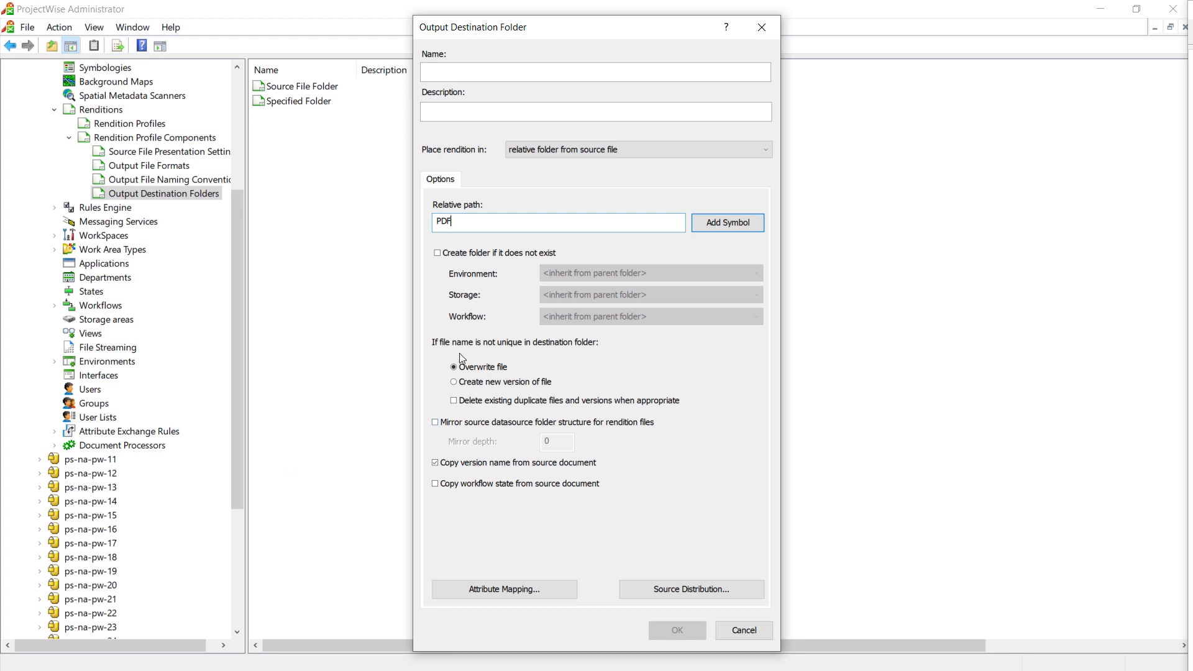
pyautogui.click(509, 256)
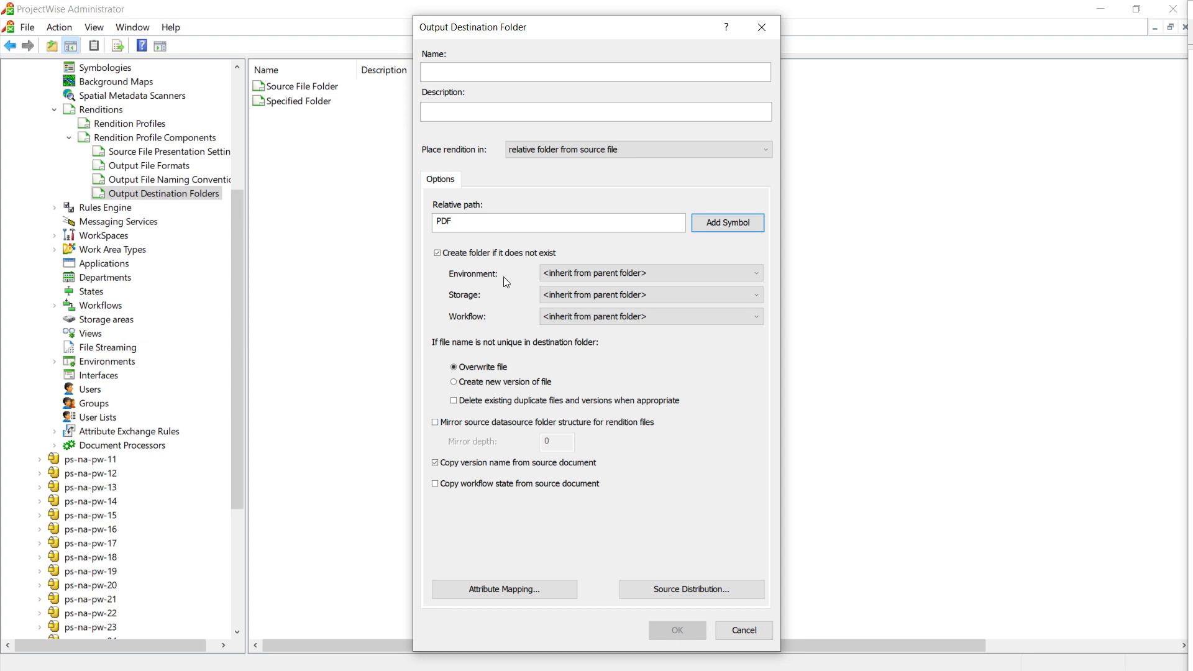
# Set the created folder's environment to My Company Rendition Attributes, its storage to Storage and its workflow to Drawing Workflow
pyautogui.click(755, 277)
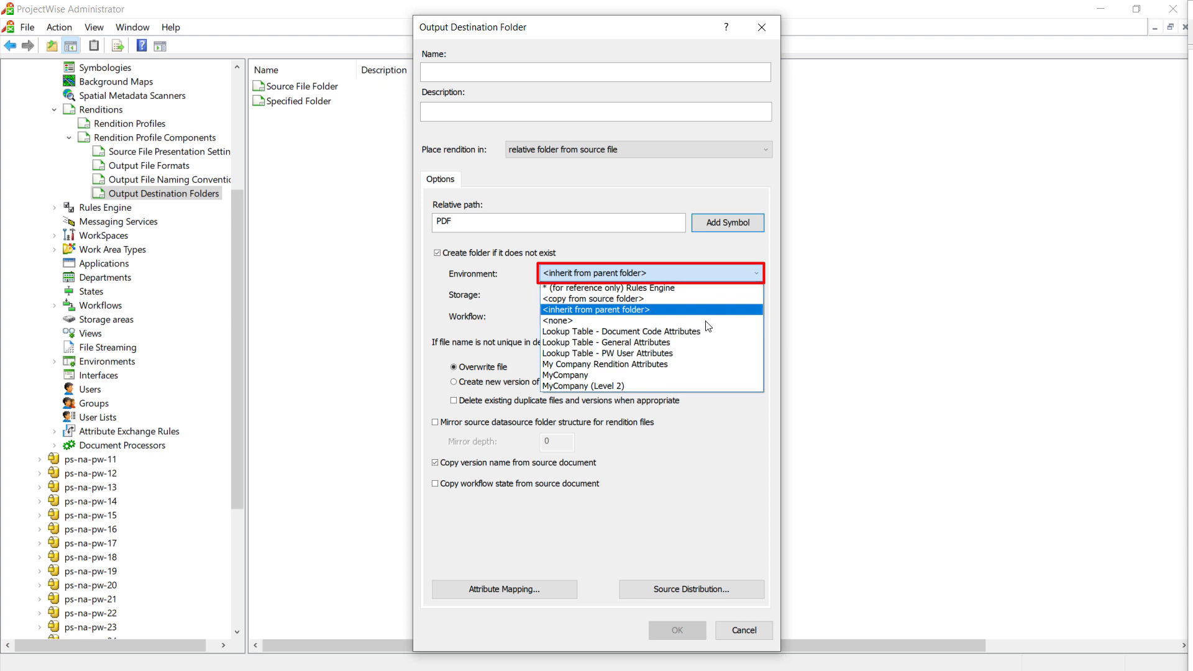
pyautogui.click(671, 365)
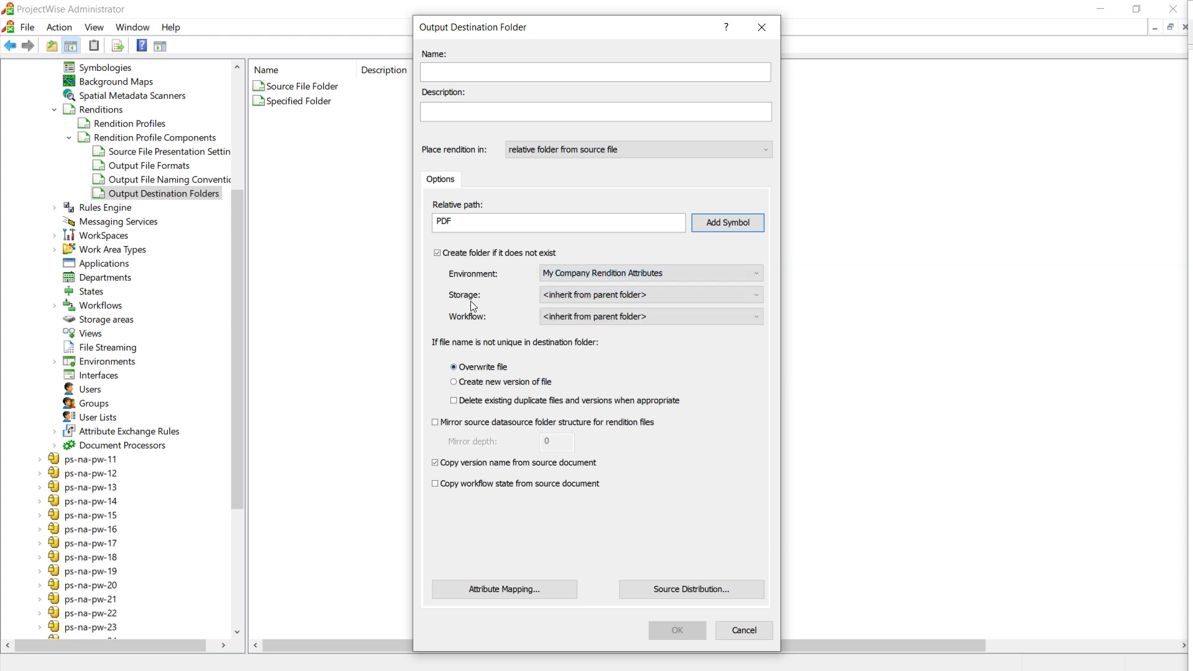
pyautogui.click(758, 296)
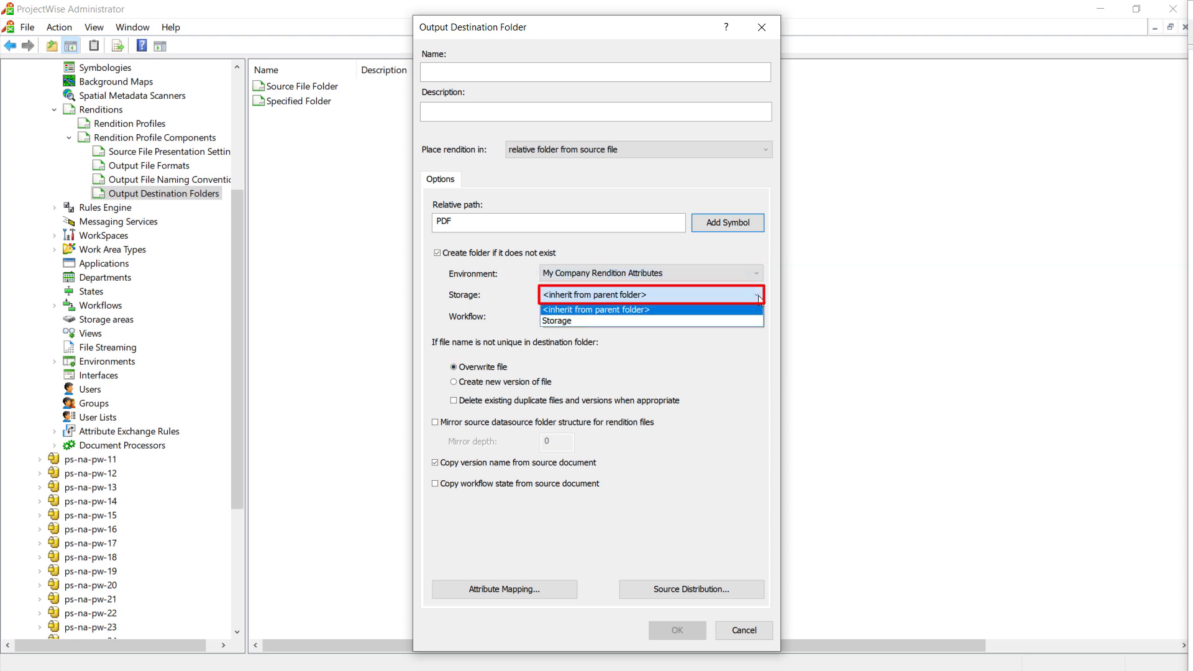
pyautogui.click(675, 320)
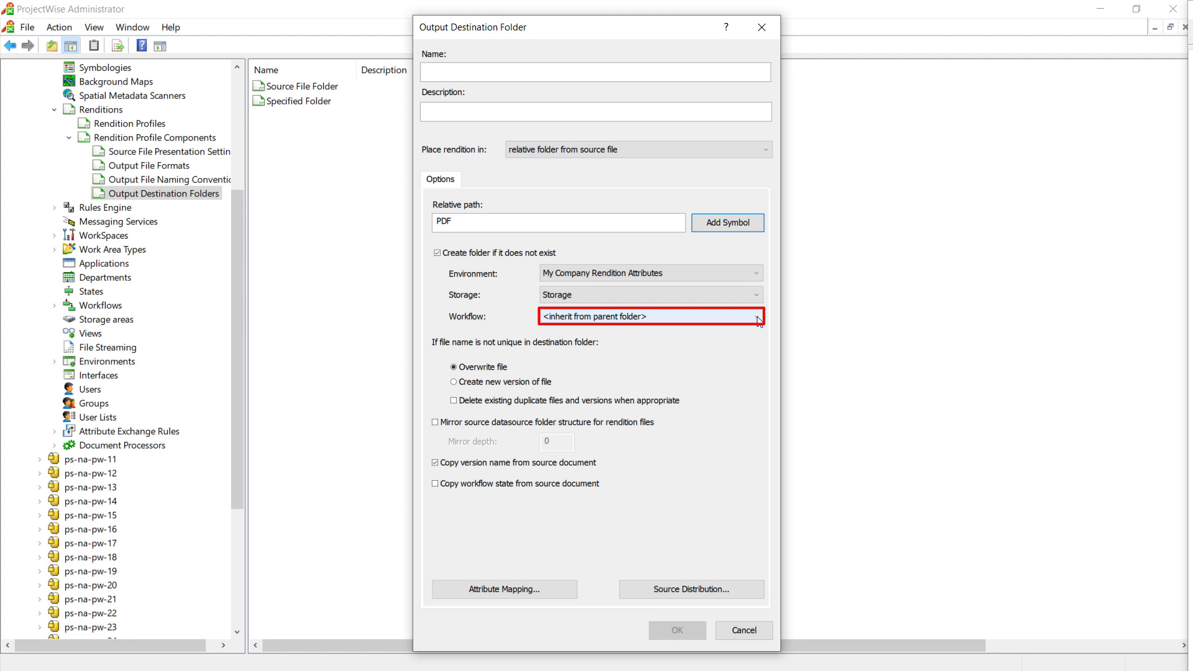
pyautogui.click(757, 318)
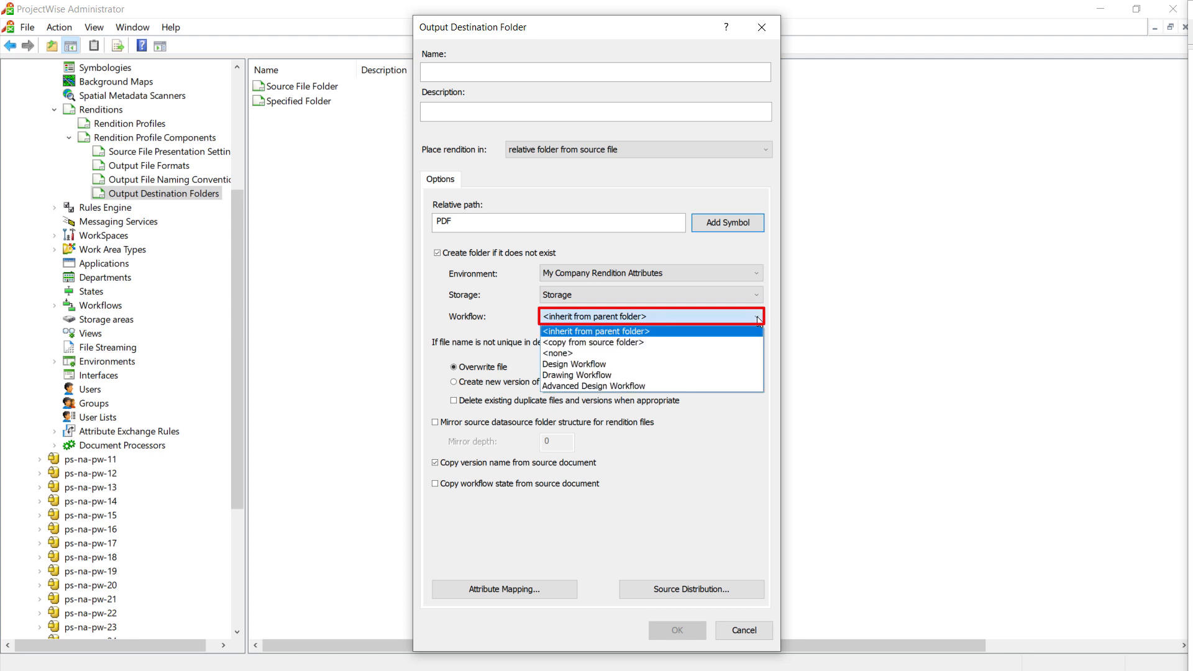
pyautogui.click(661, 375)
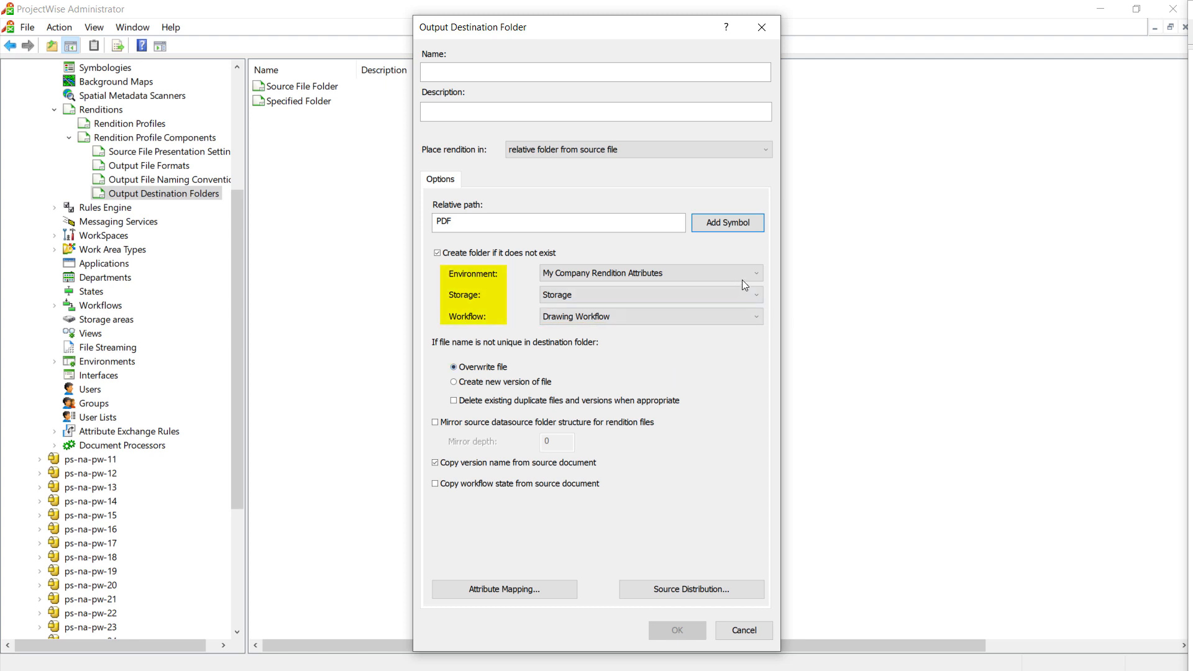
# Set the created folder's environment, storage and workflow to <inherit from parent folder>
pyautogui.click(757, 273)
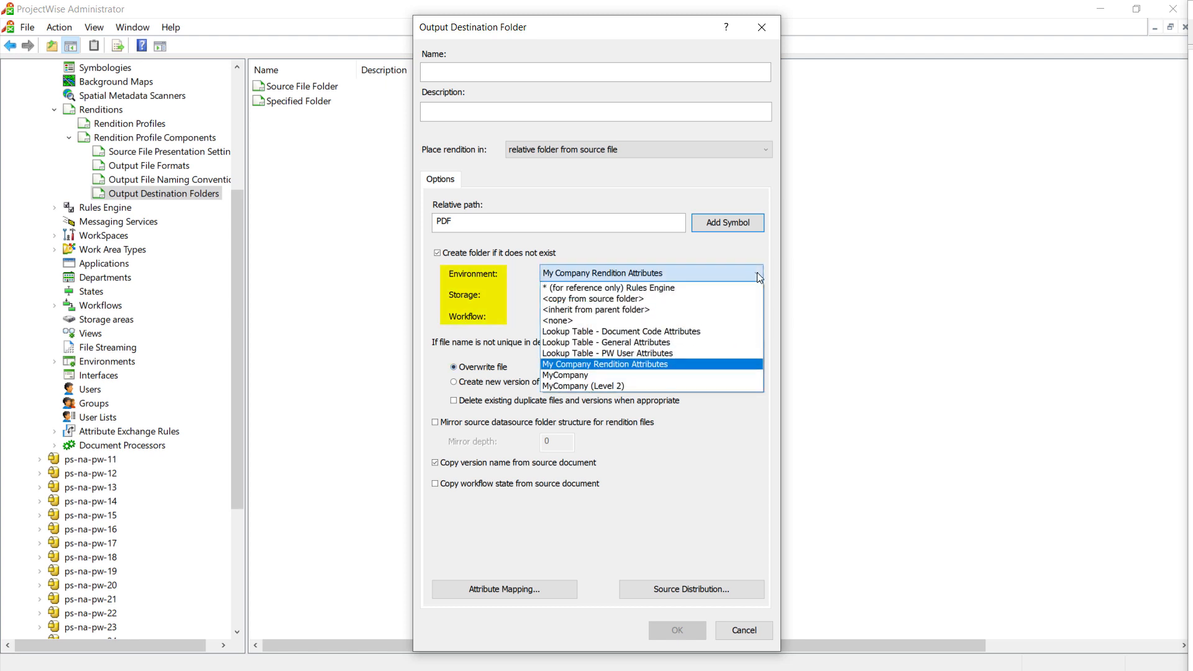
pyautogui.click(676, 309)
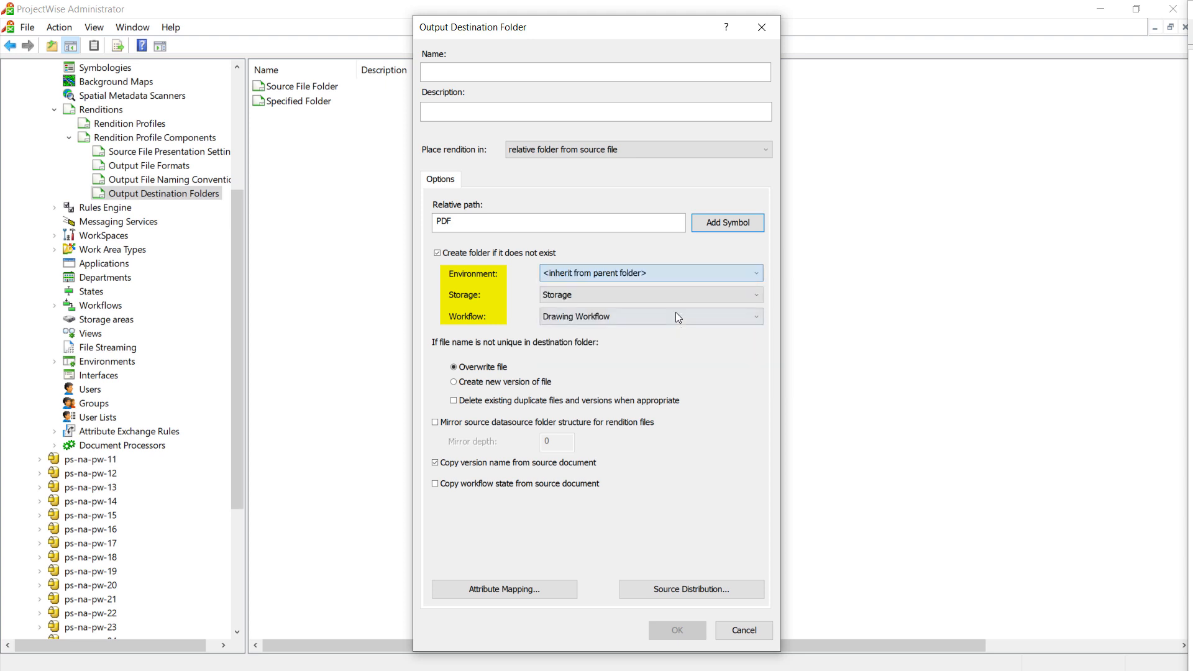
pyautogui.click(756, 295)
pyautogui.click(749, 309)
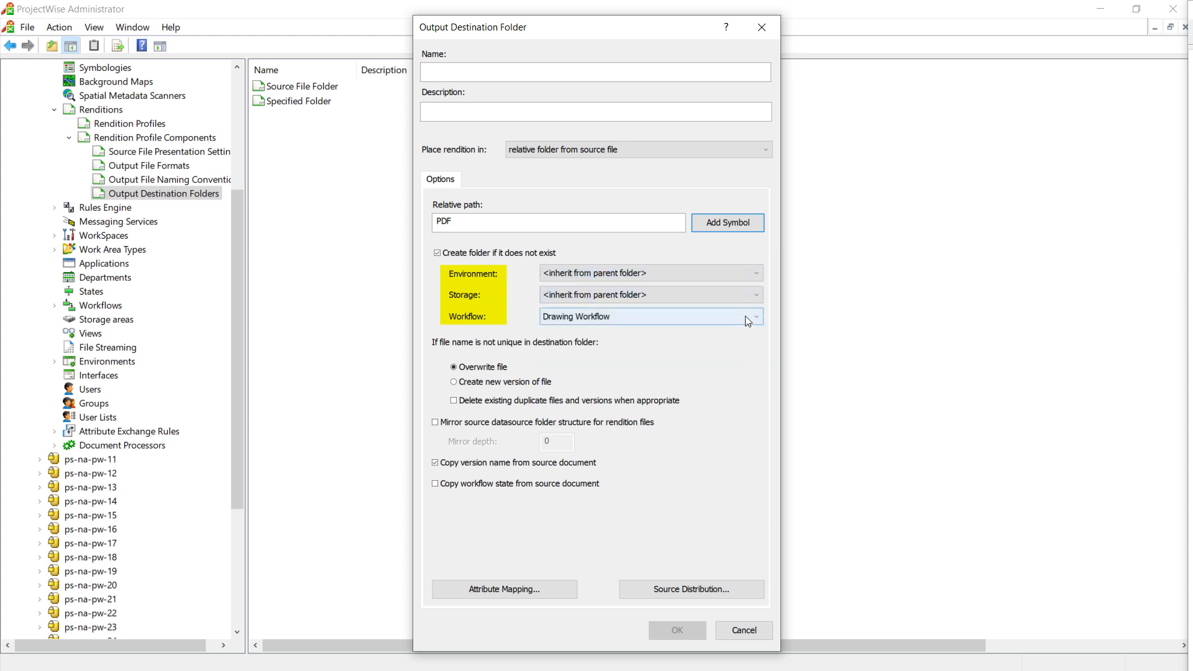
pyautogui.click(758, 315)
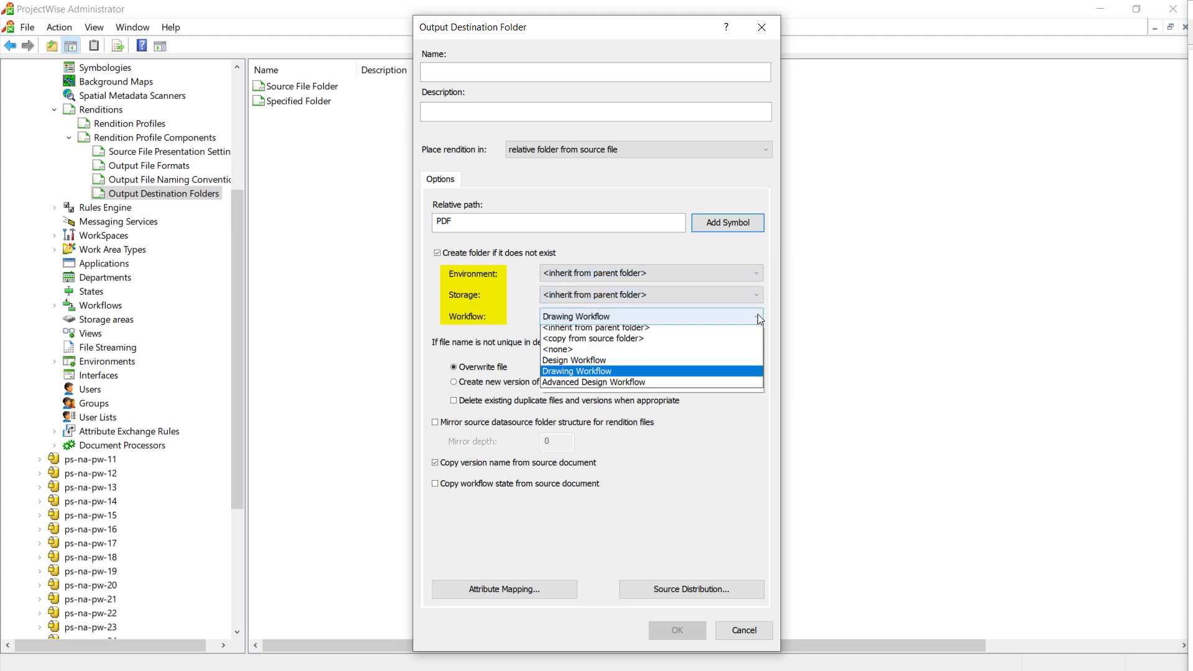
pyautogui.click(624, 333)
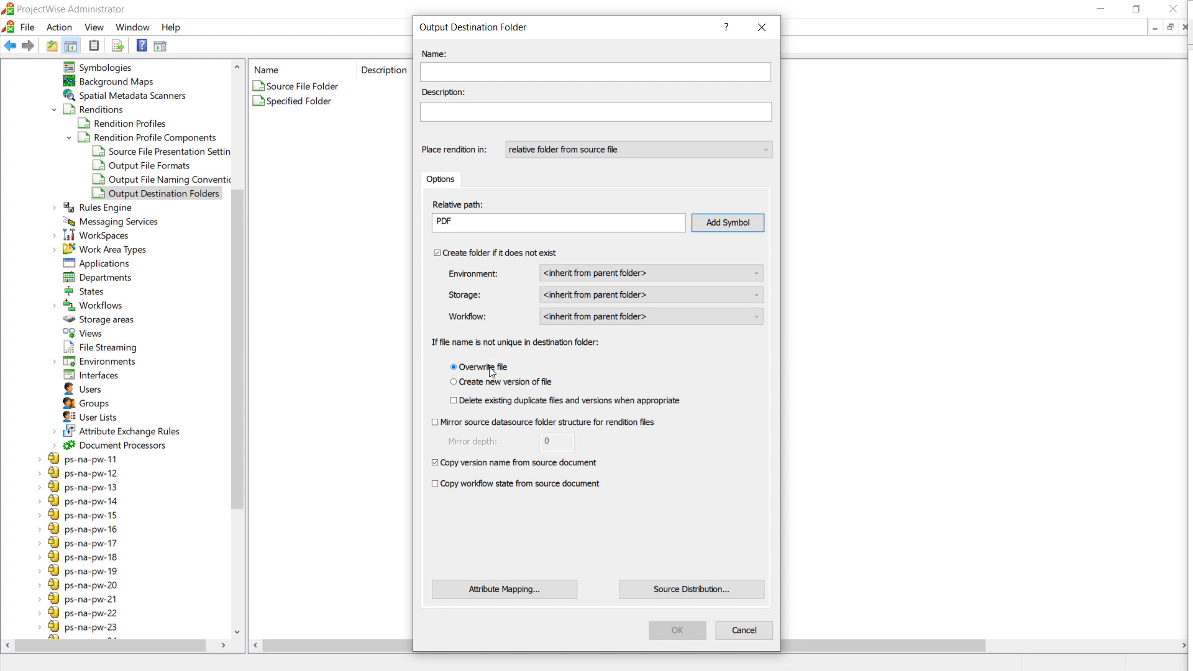
# Choose to overwrite files with non-unique names and name the destination Relative Folder From Source File
pyautogui.click(486, 385)
pyautogui.click(485, 368)
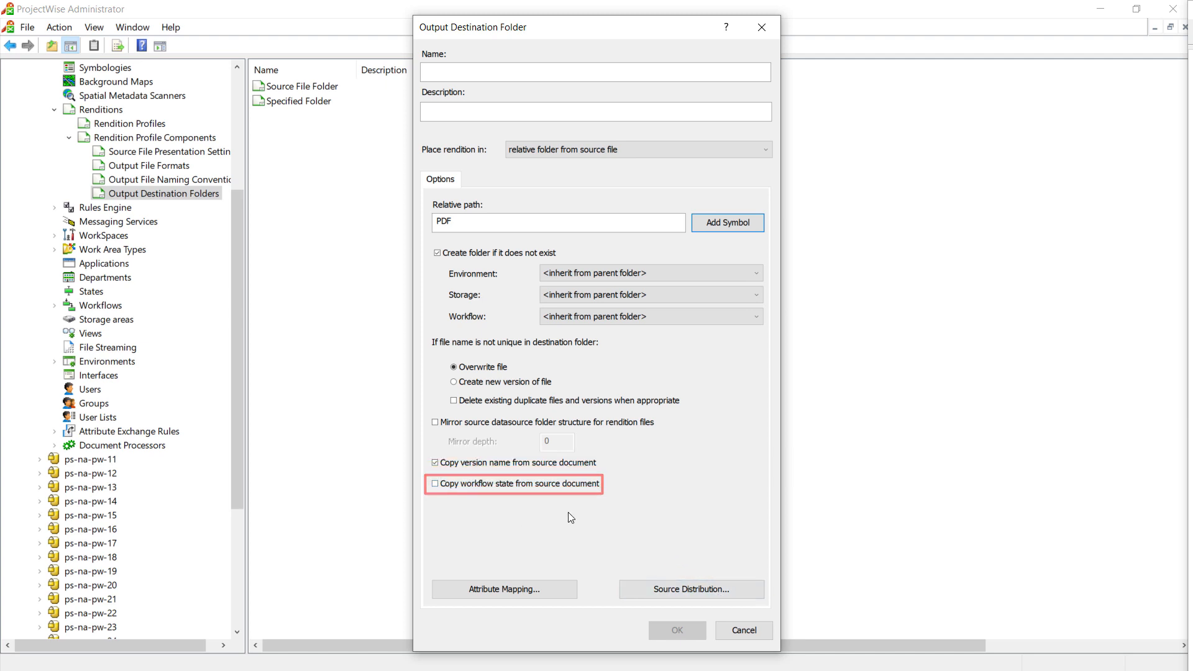
pyautogui.click(458, 72)
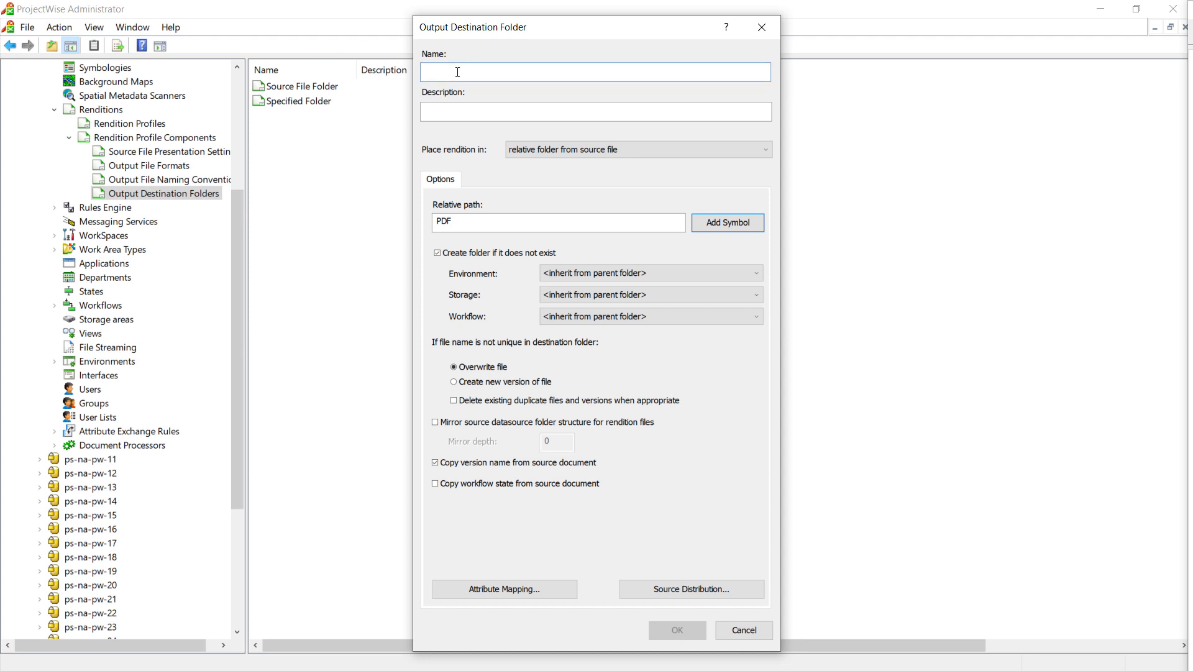
pyautogui.write('Relative')
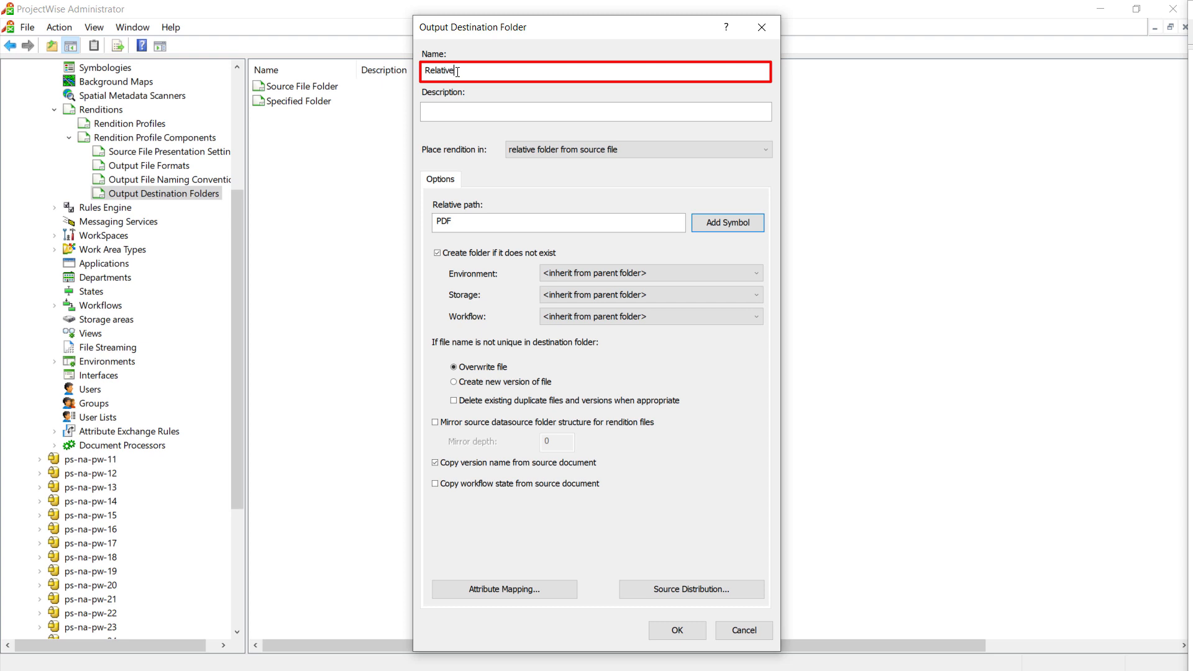
pyautogui.write(' Tolder From Source File')
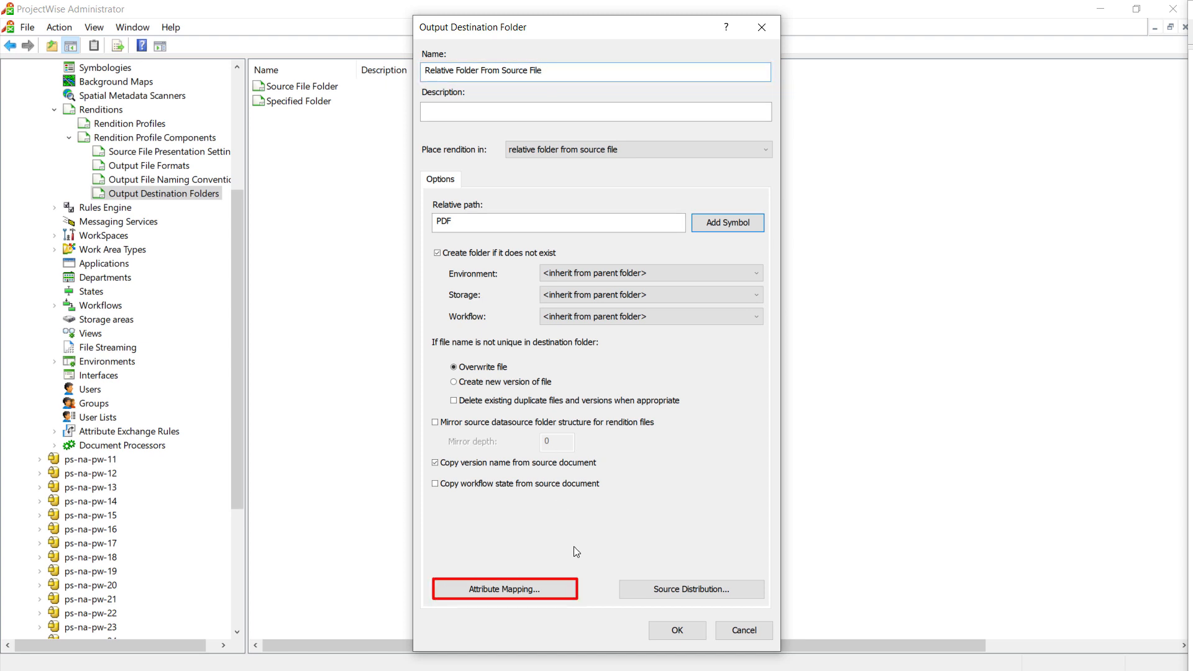
# Auto-map source to destination attributes for Document and for the My Company Rendition Attributes environment on both sides, and accept the mappings
pyautogui.click(507, 590)
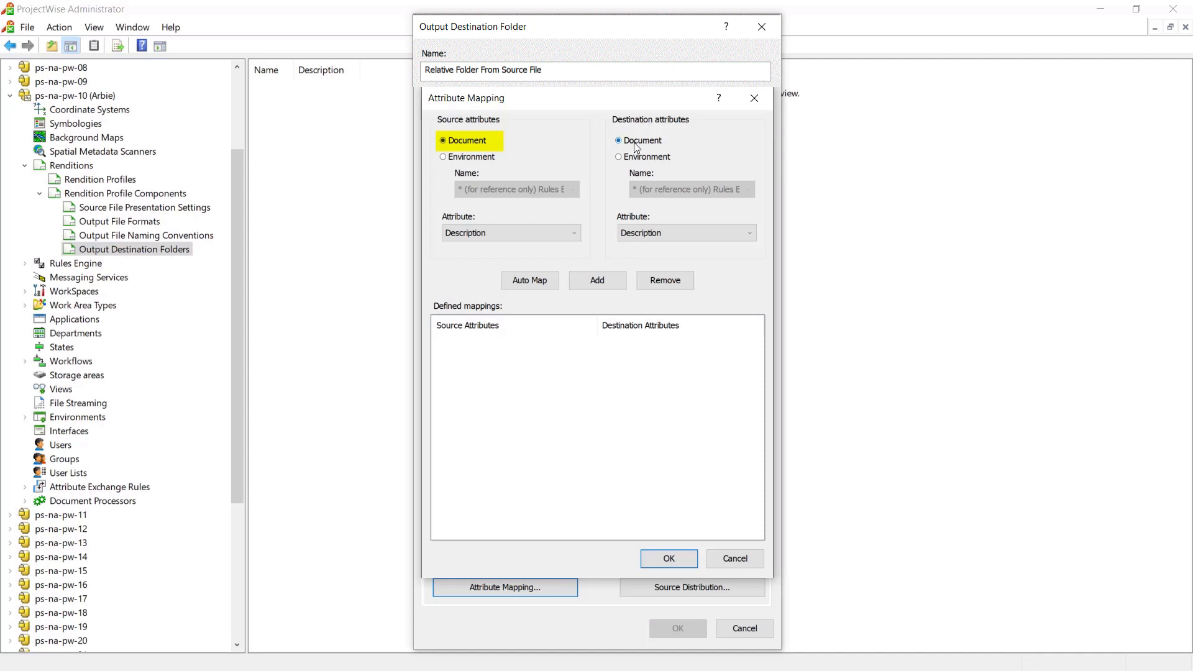
pyautogui.click(535, 283)
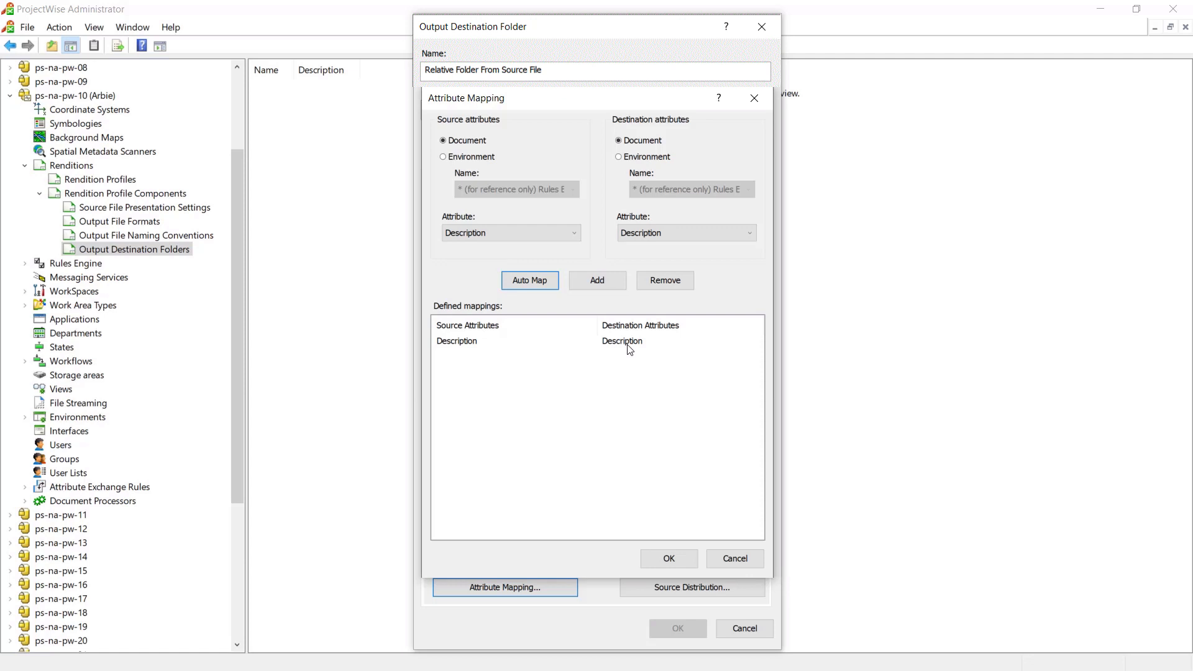
pyautogui.click(477, 163)
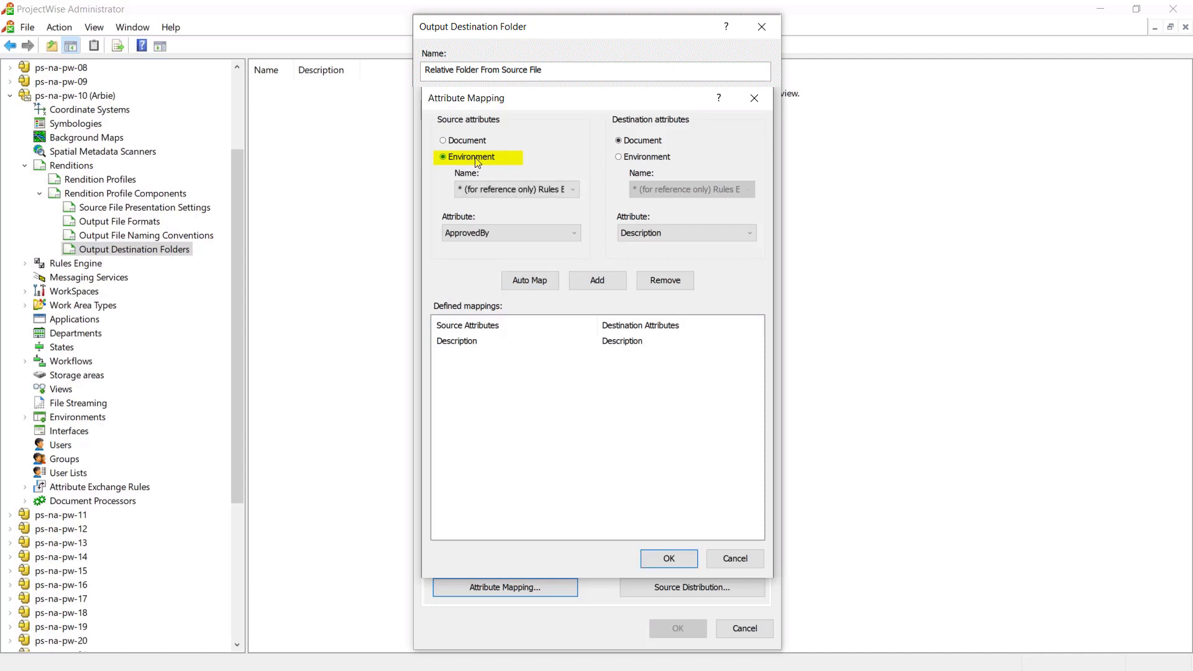
pyautogui.click(658, 163)
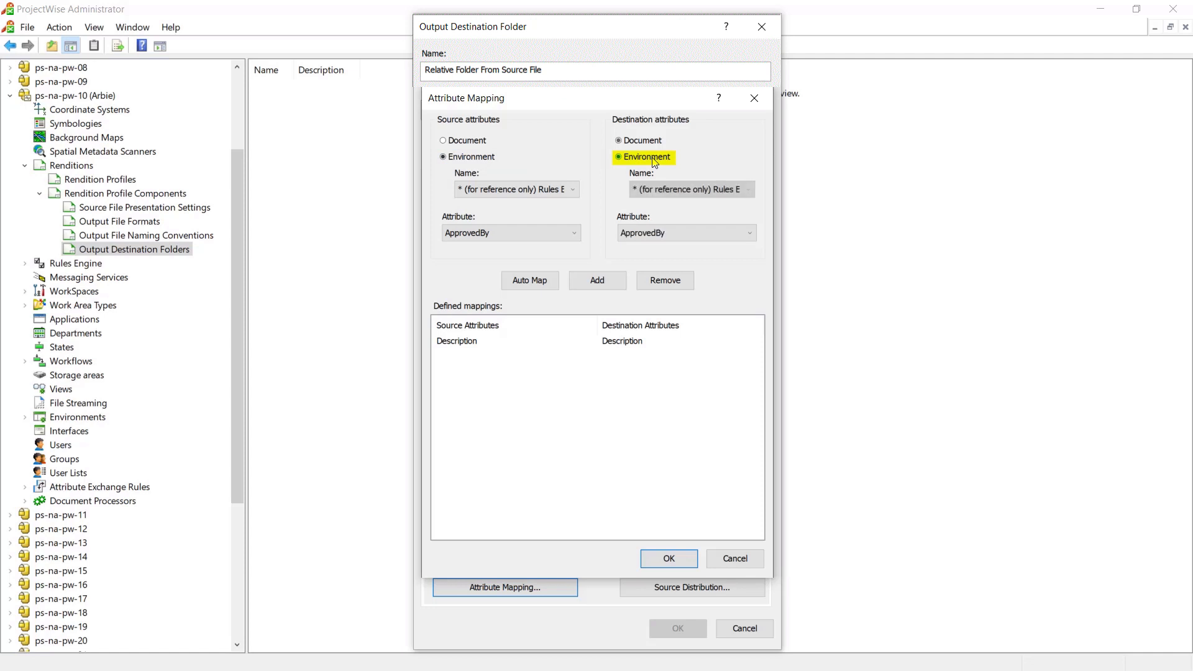
pyautogui.click(573, 190)
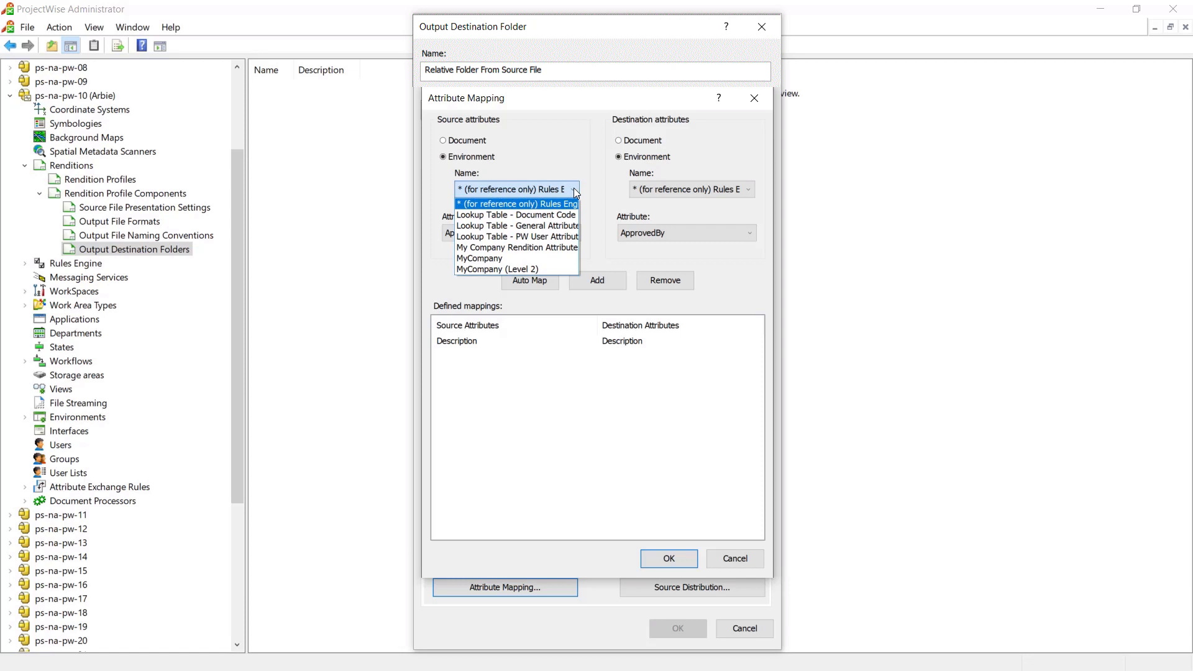
pyautogui.click(532, 248)
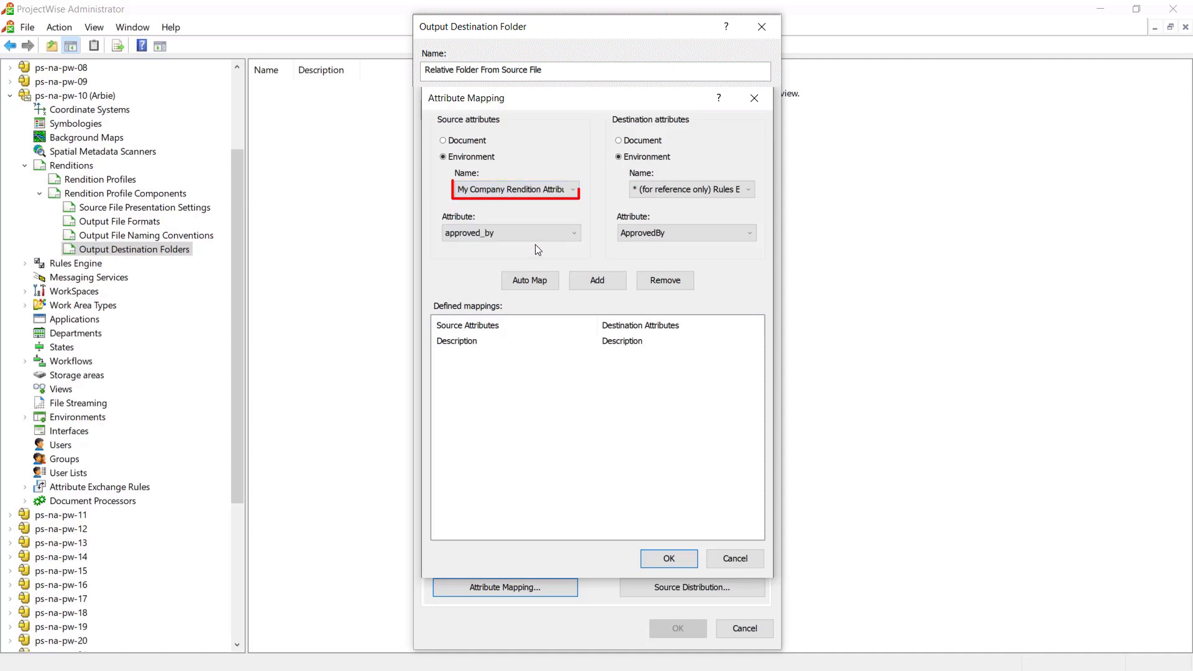
pyautogui.click(746, 191)
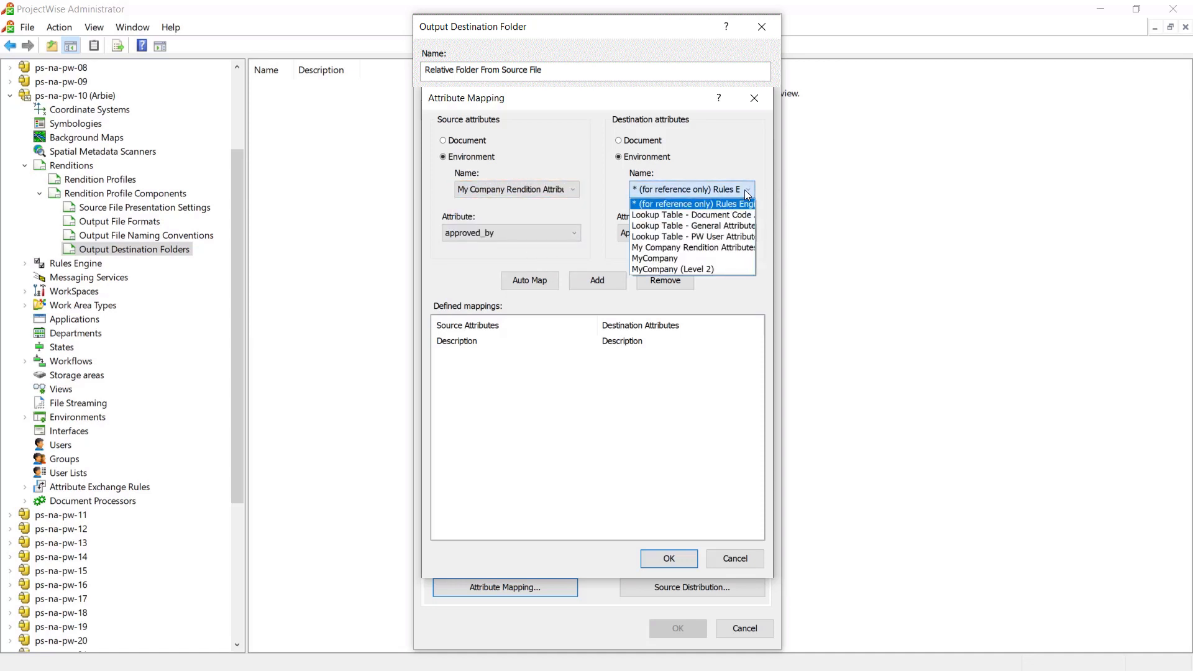
pyautogui.click(700, 248)
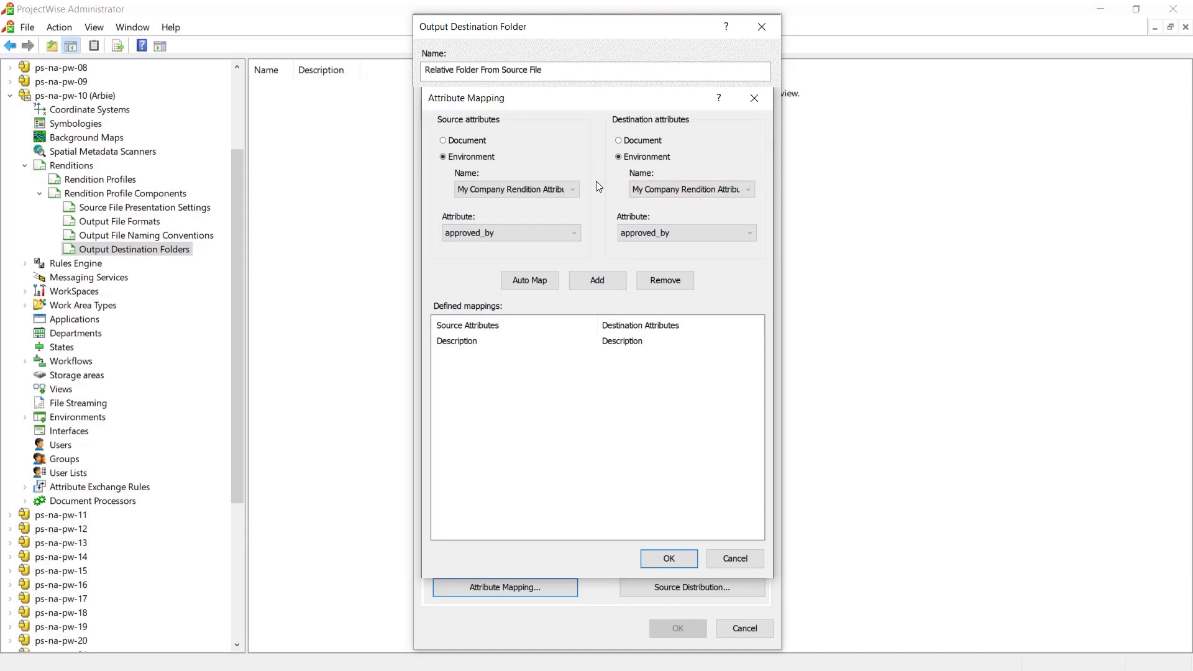
pyautogui.click(530, 280)
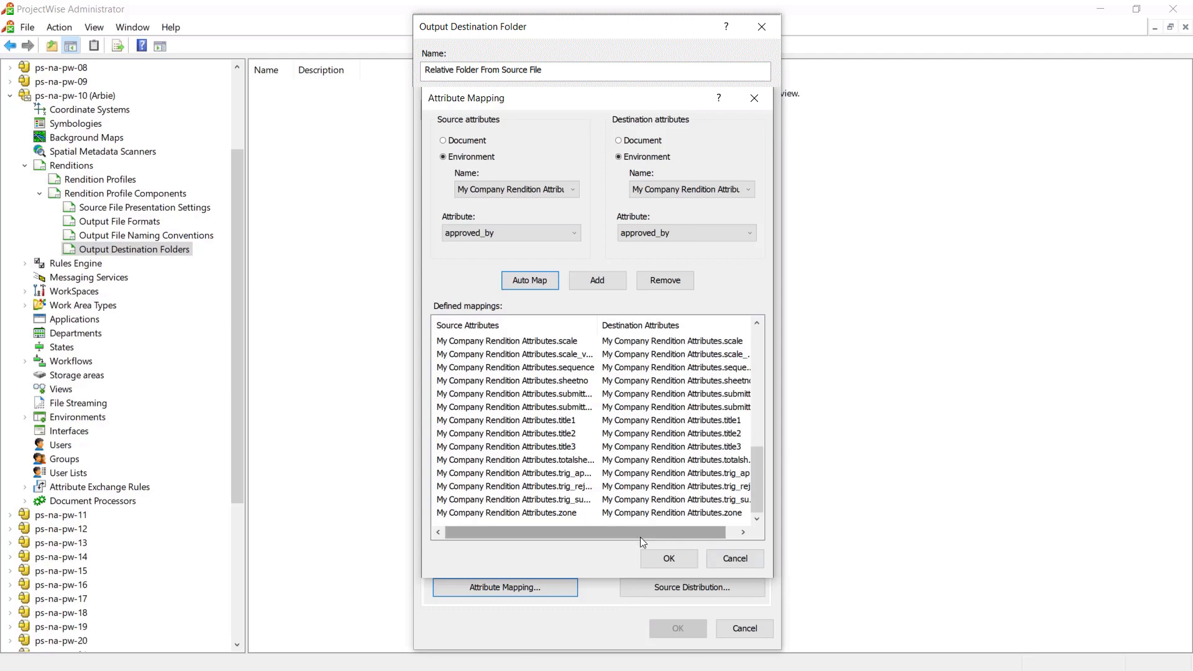
pyautogui.click(669, 558)
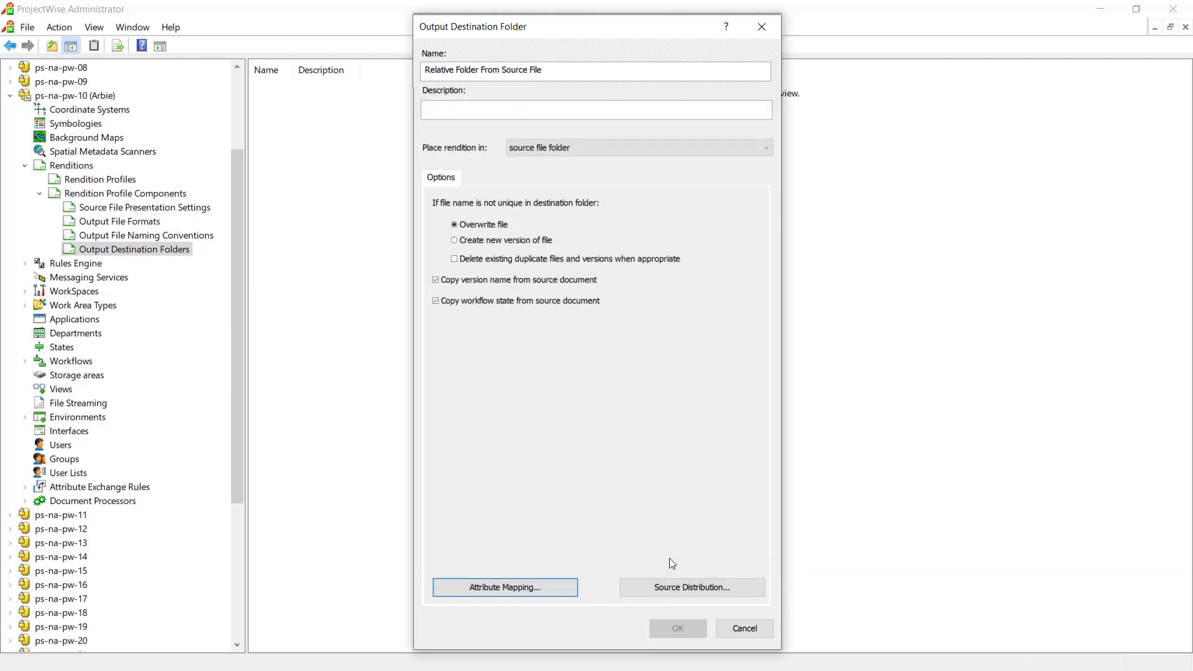